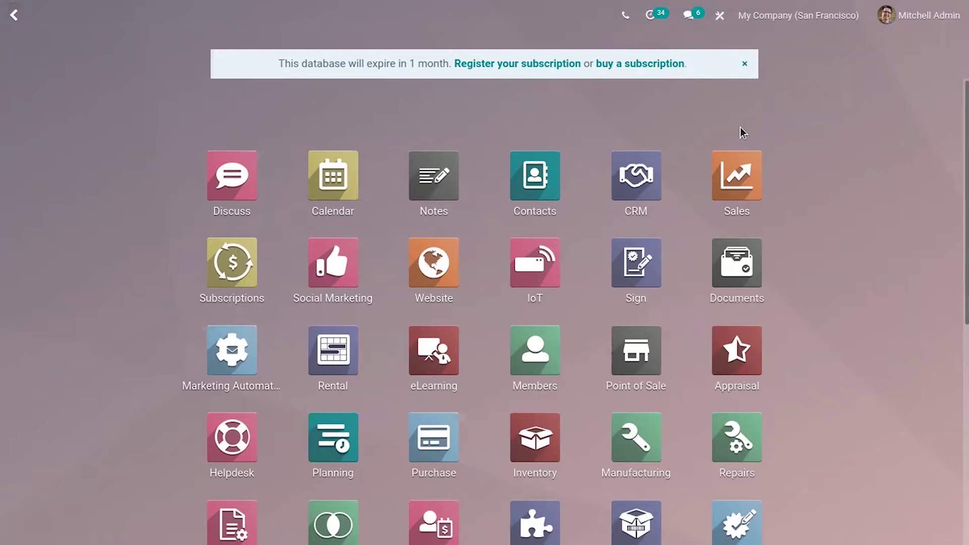
In Accounting's Sales journal items, select the 121000 receivable line of INV/2021/07/0002
{"action": "left_click", "coordinate": [224, 517]}
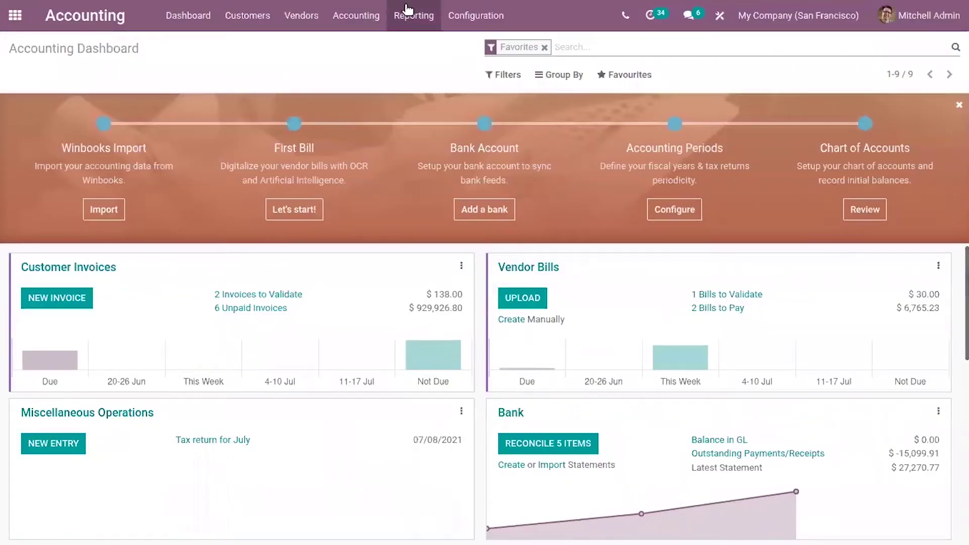
{"action": "left_click", "coordinate": [404, 11]}
{"action": "mouse_move", "coordinate": [357, 15]}
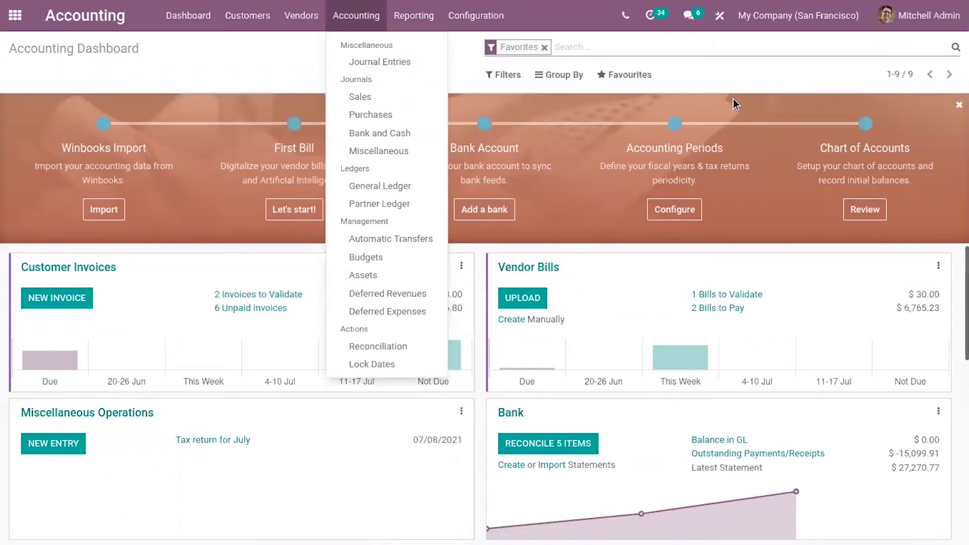
{"action": "left_click", "coordinate": [363, 93]}
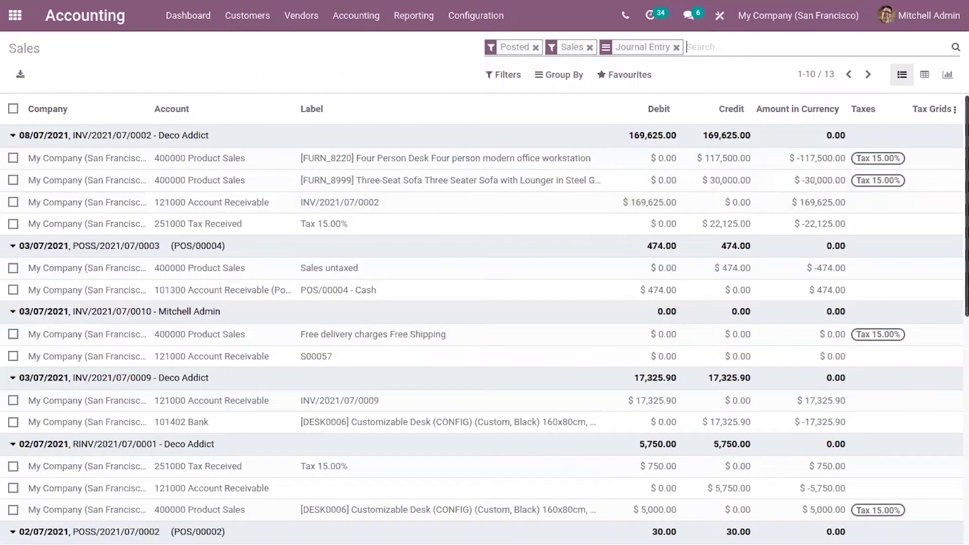
{"action": "mouse_move", "coordinate": [114, 158]}
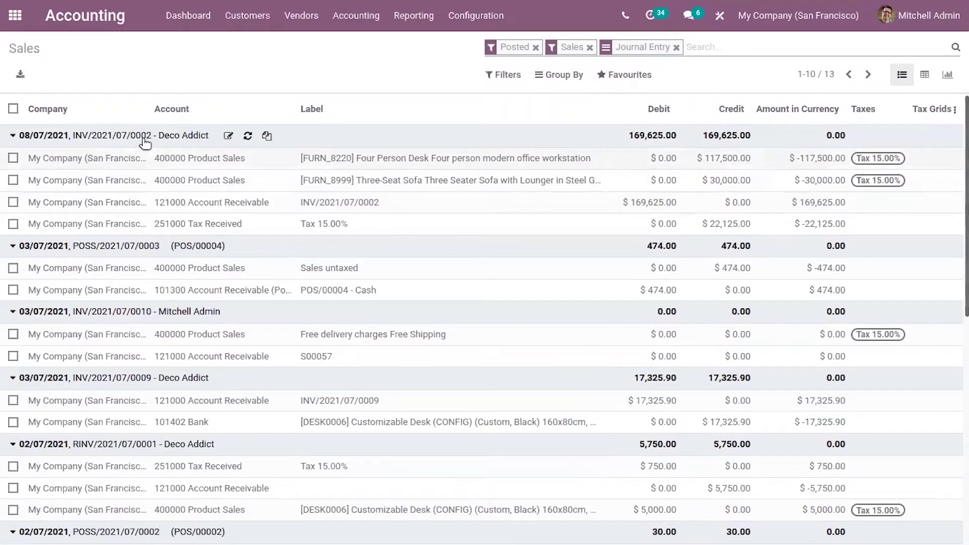
{"action": "left_click", "coordinate": [13, 202]}
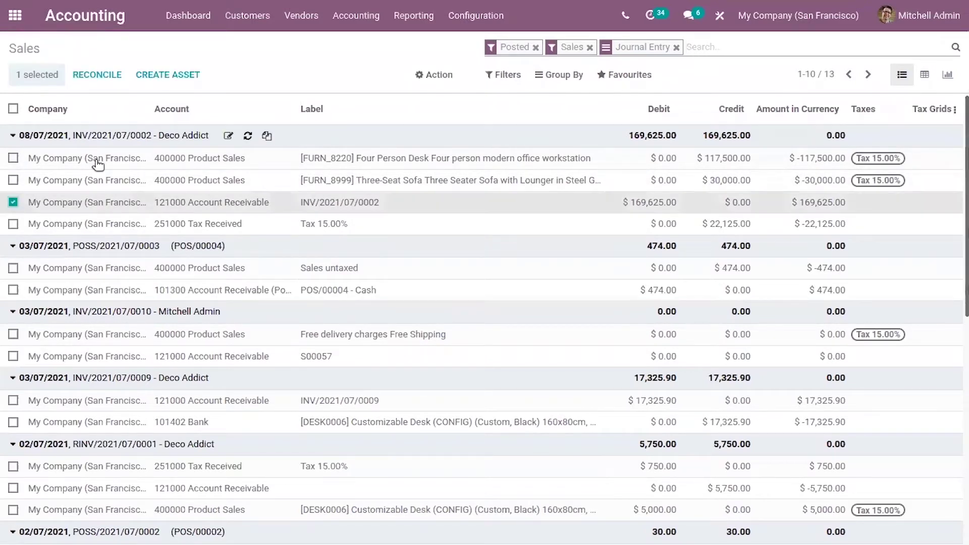
{"action": "left_click", "coordinate": [437, 77]}
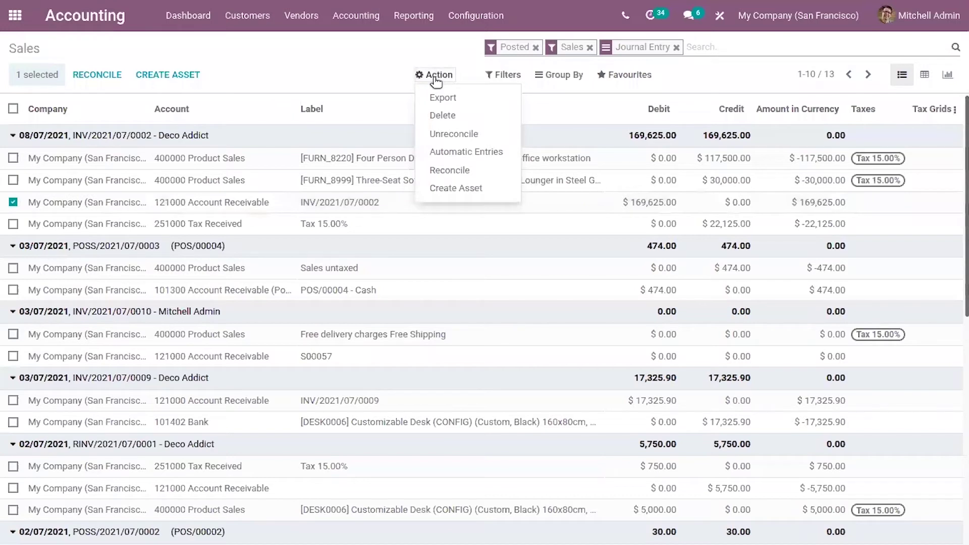
{"action": "left_click", "coordinate": [482, 152]}
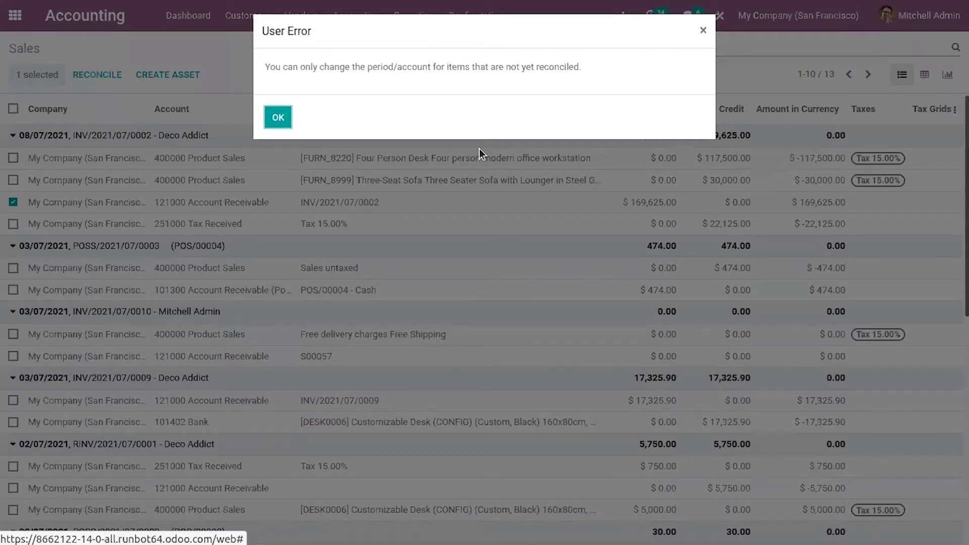
{"action": "left_click", "coordinate": [279, 119]}
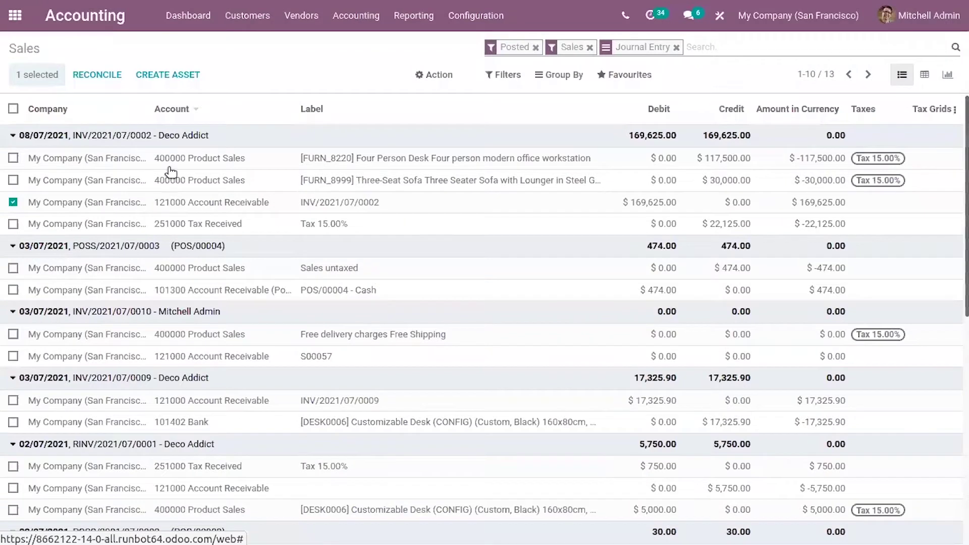
{"action": "left_click", "coordinate": [13, 202]}
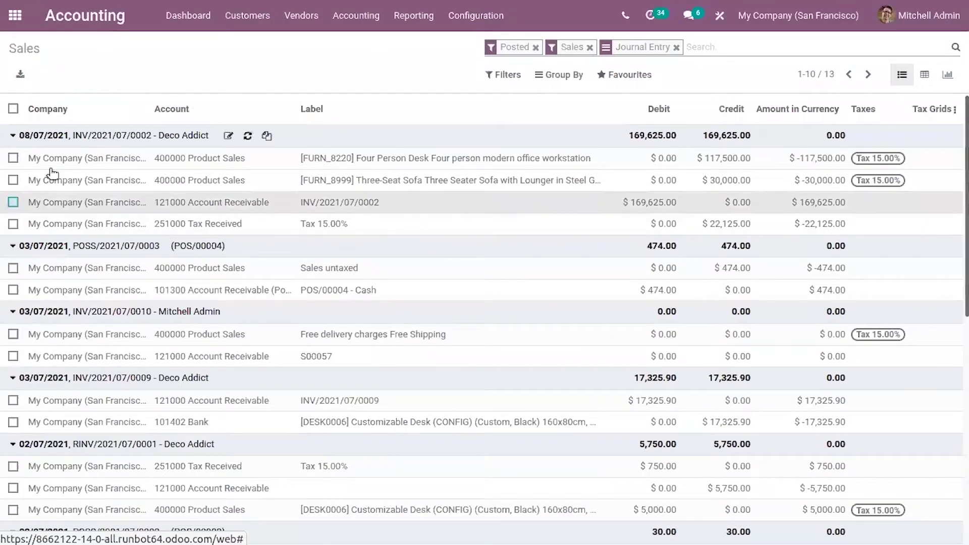
Swap the Posted filter for Unreconciled and select the swiss company INV/2021/07/0008 line
{"action": "left_click", "coordinate": [536, 48]}
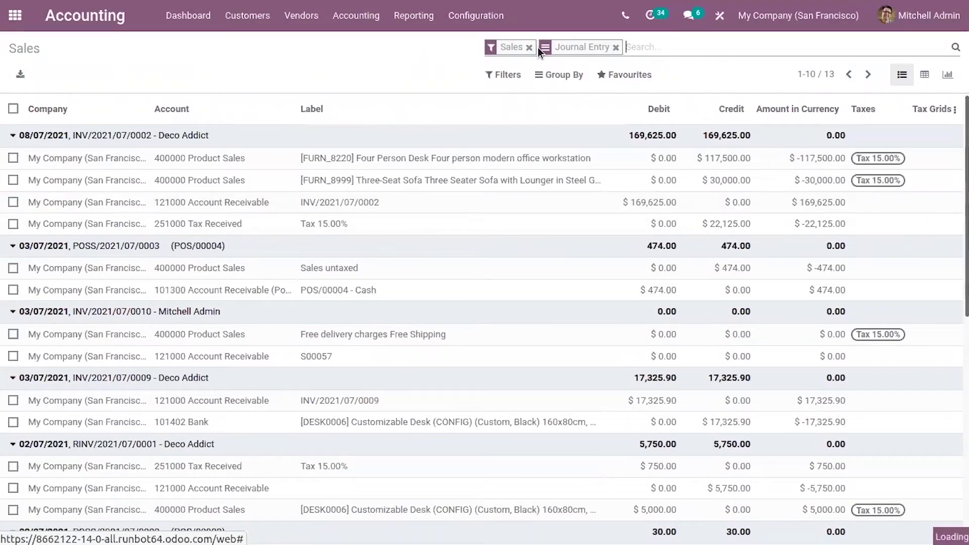
{"action": "left_click", "coordinate": [513, 77]}
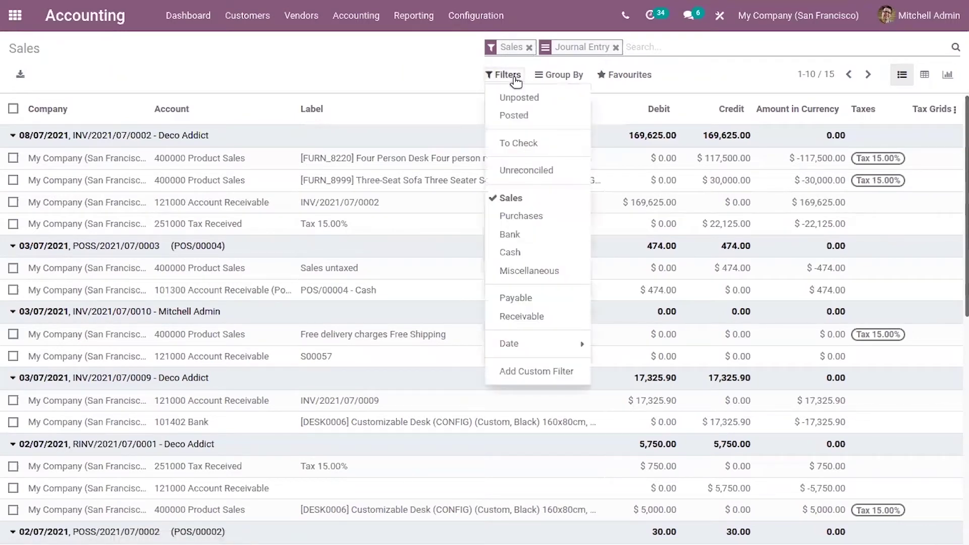
{"action": "left_click", "coordinate": [546, 169]}
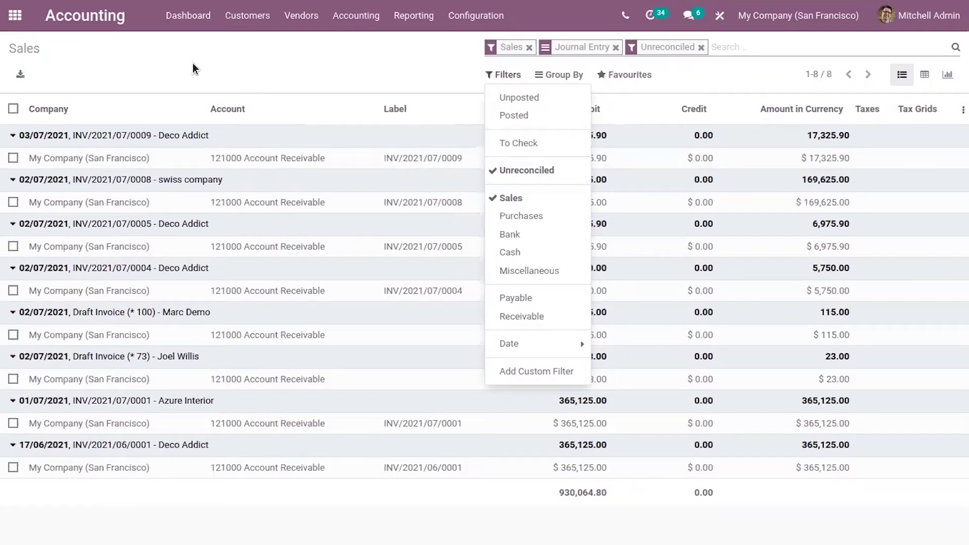
{"action": "mouse_move", "coordinate": [121, 179]}
{"action": "left_click", "coordinate": [13, 203]}
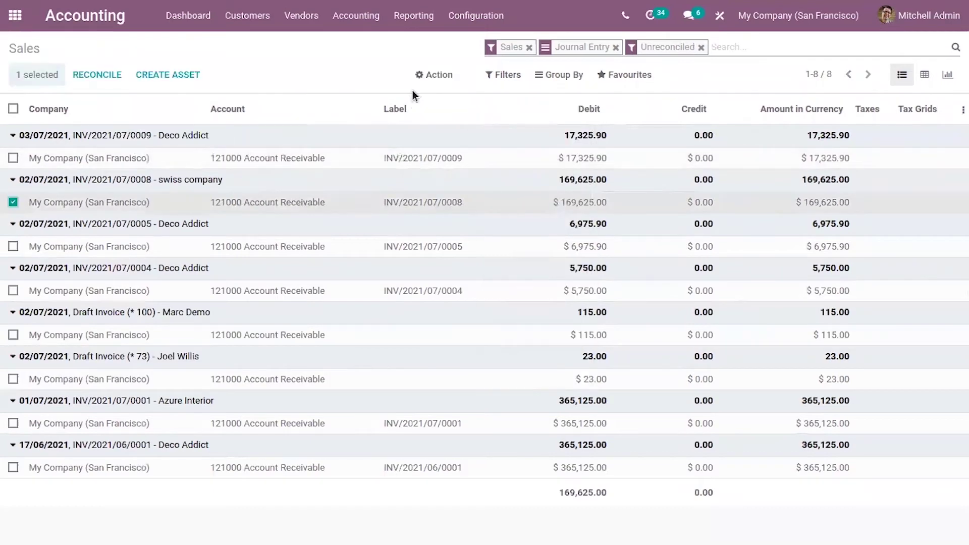
Start Automatic Entries for the INV/2021/07/0008 line and review the Accrued Account list
{"action": "left_click", "coordinate": [442, 75]}
{"action": "left_click", "coordinate": [494, 155]}
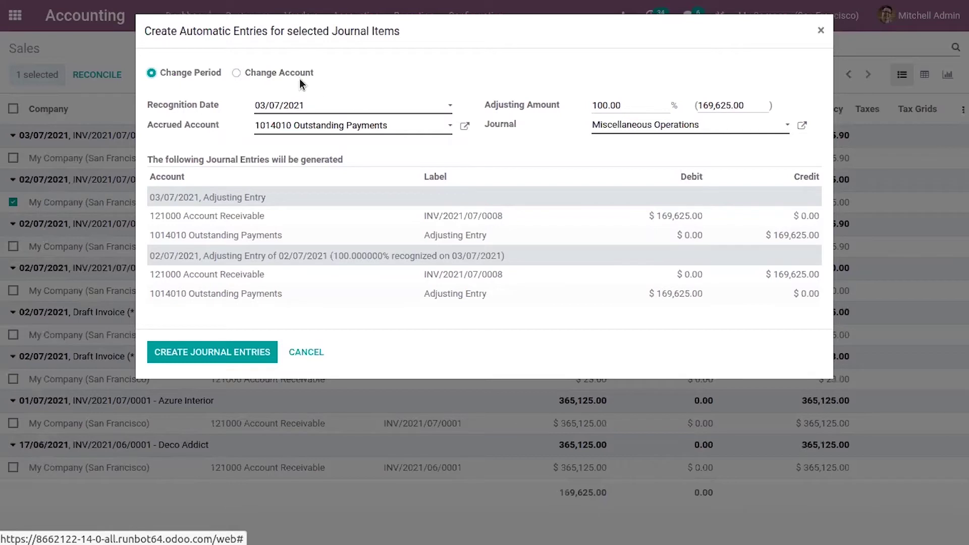
{"action": "left_click", "coordinate": [306, 125]}
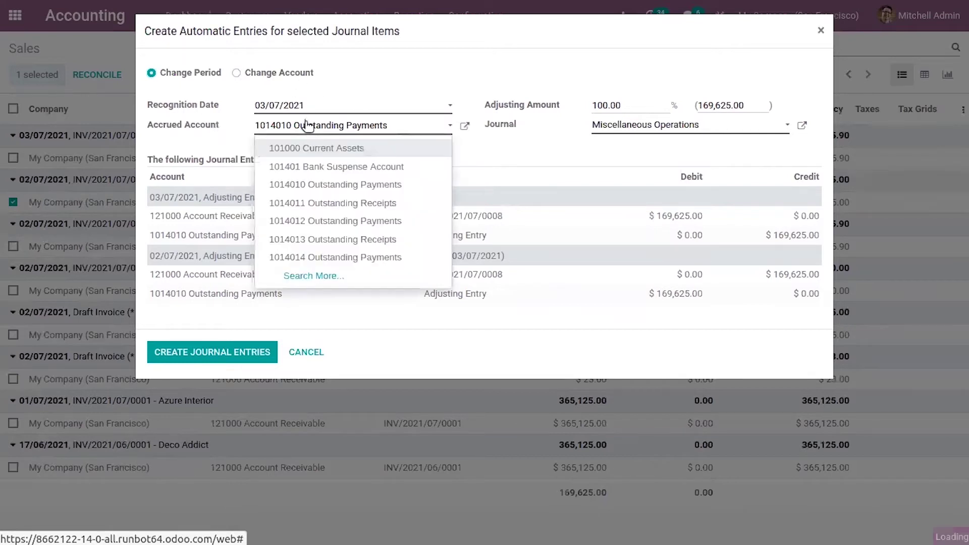
{"action": "left_click", "coordinate": [449, 83]}
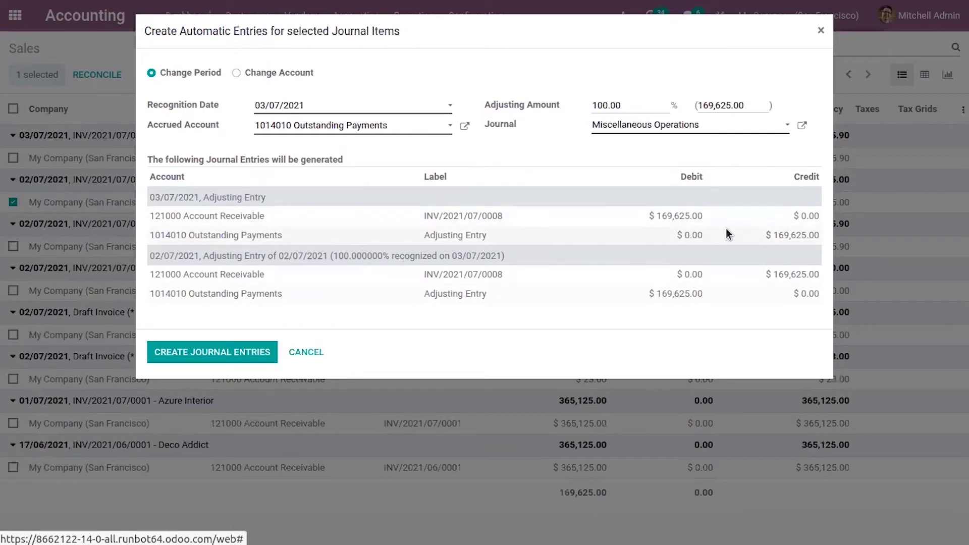
Set Adjusting Amount to 60%, previewing $101,775.00 entries
{"action": "left_click", "coordinate": [603, 106]}
{"action": "key", "text": "BackSpace"}
{"action": "key", "text": "BackSpace"}
{"action": "key", "text": "BackSpace"}
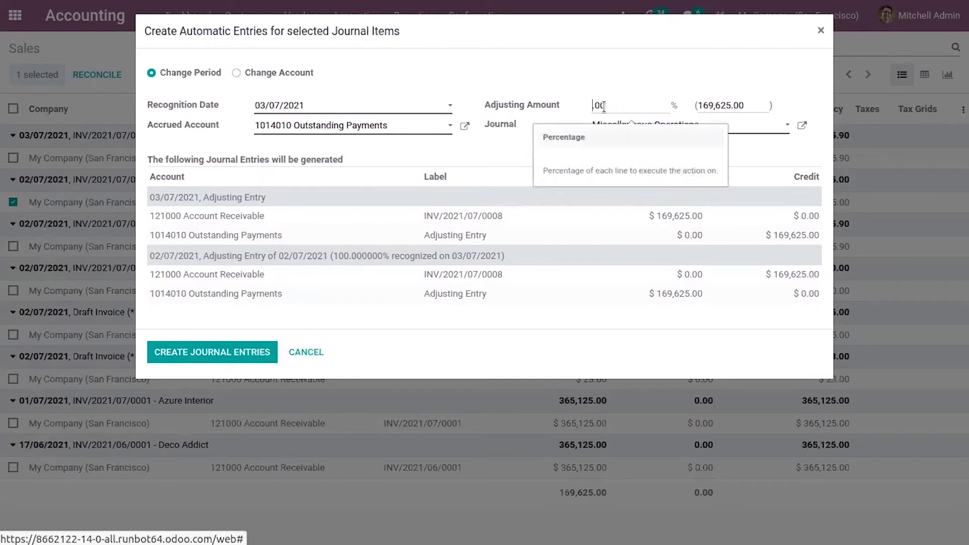
{"action": "type", "text": "60"}
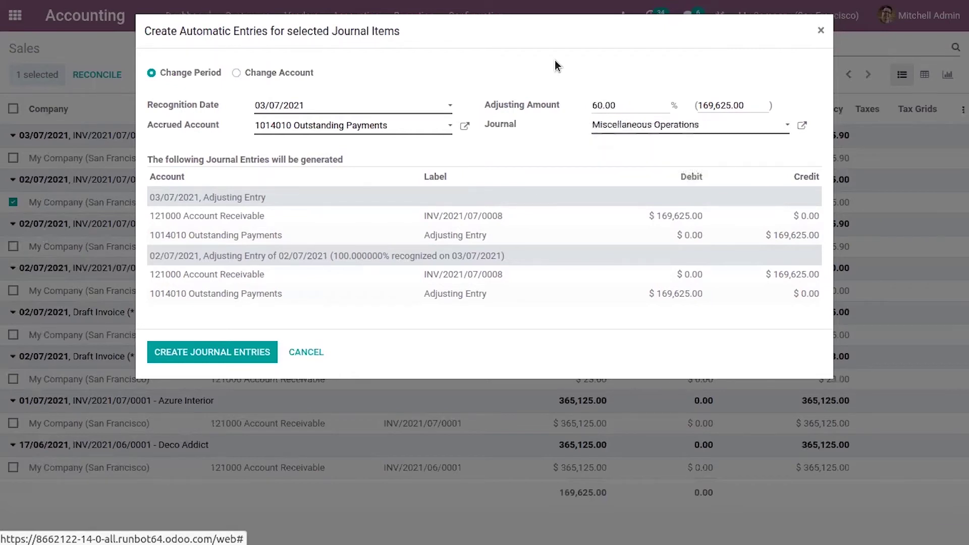
{"action": "left_click", "coordinate": [555, 60]}
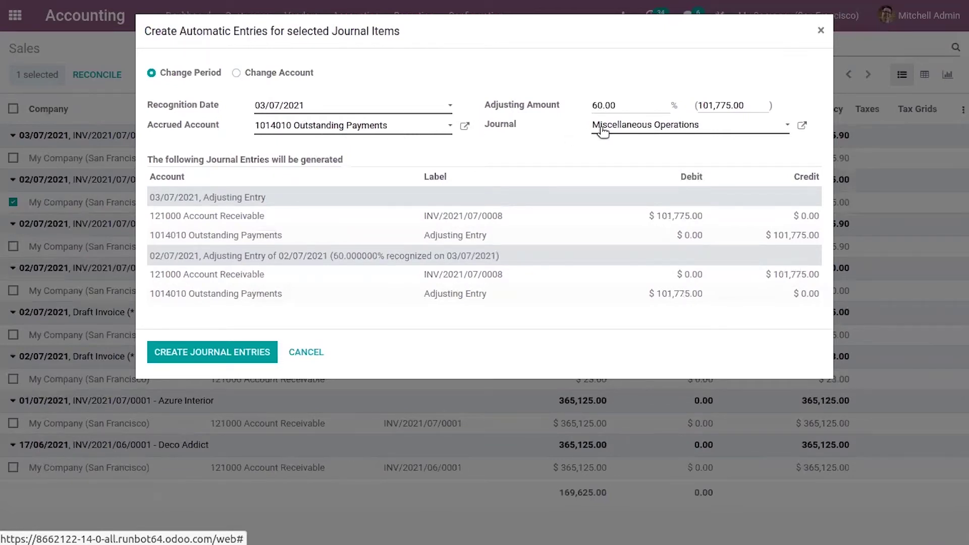
Switch to Change Account, transferring to 1014012 Outstanding Payments dated 03/07/2021
{"action": "left_click", "coordinate": [267, 73]}
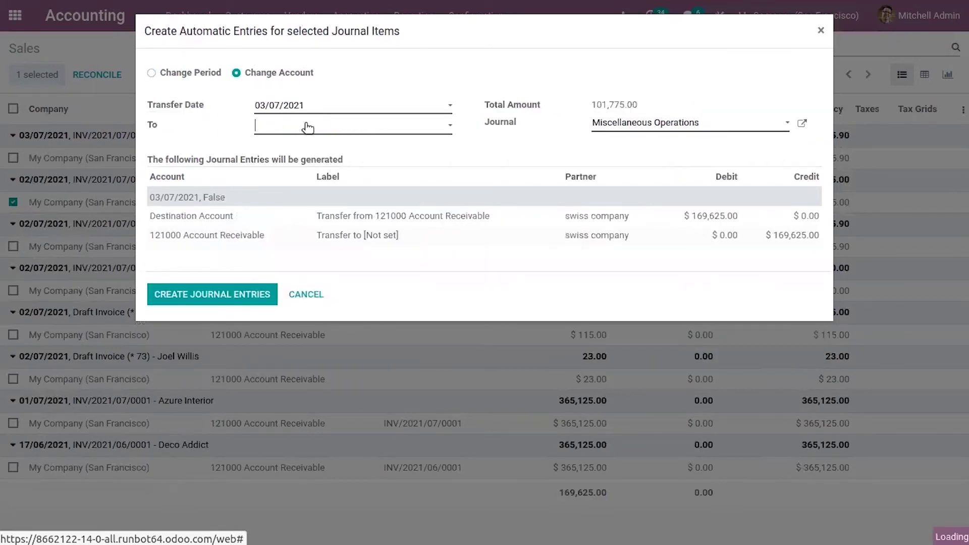
{"action": "left_click", "coordinate": [307, 126]}
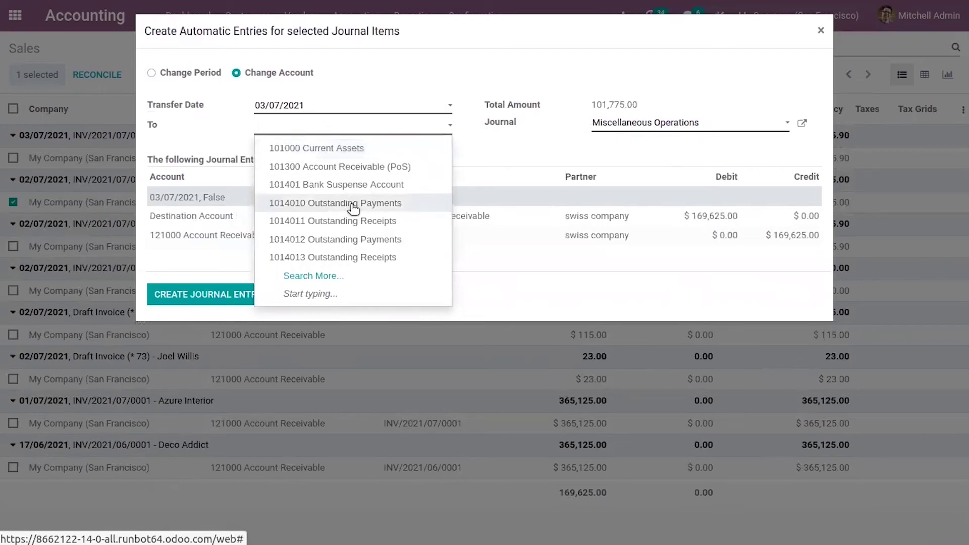
{"action": "left_click", "coordinate": [340, 241]}
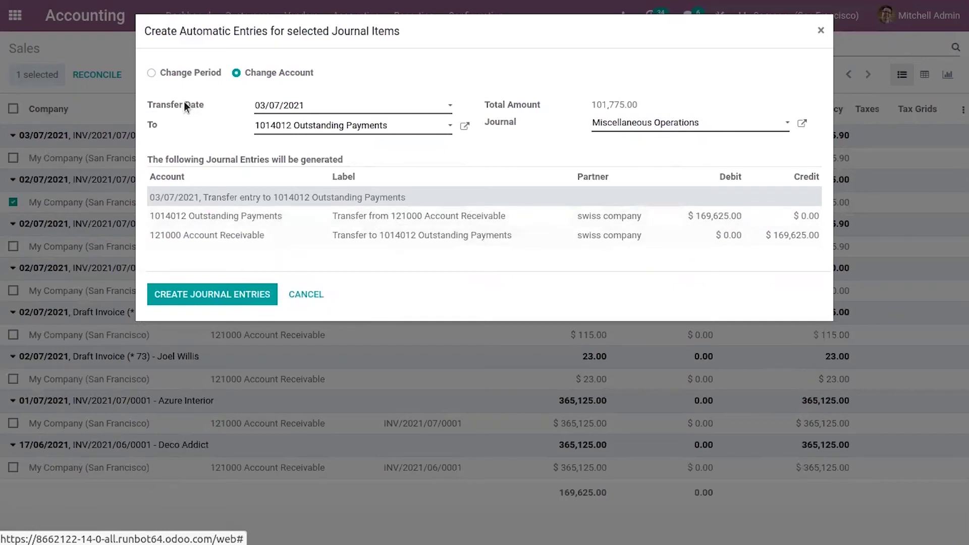
{"action": "left_click", "coordinate": [279, 105]}
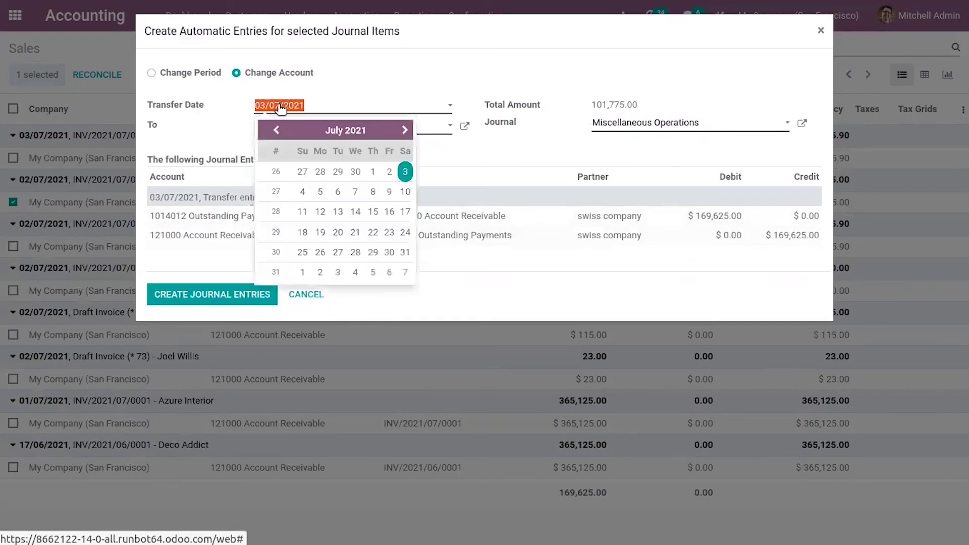
{"action": "left_click", "coordinate": [415, 79]}
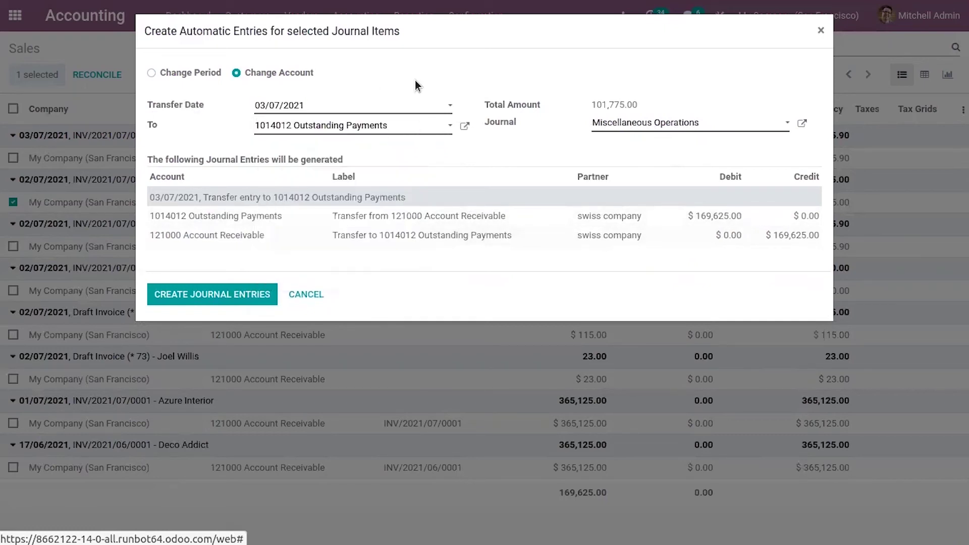
Create the journal entries and review MISC/2021/07/0003's Other Info and Journal Items
{"action": "left_click", "coordinate": [224, 301]}
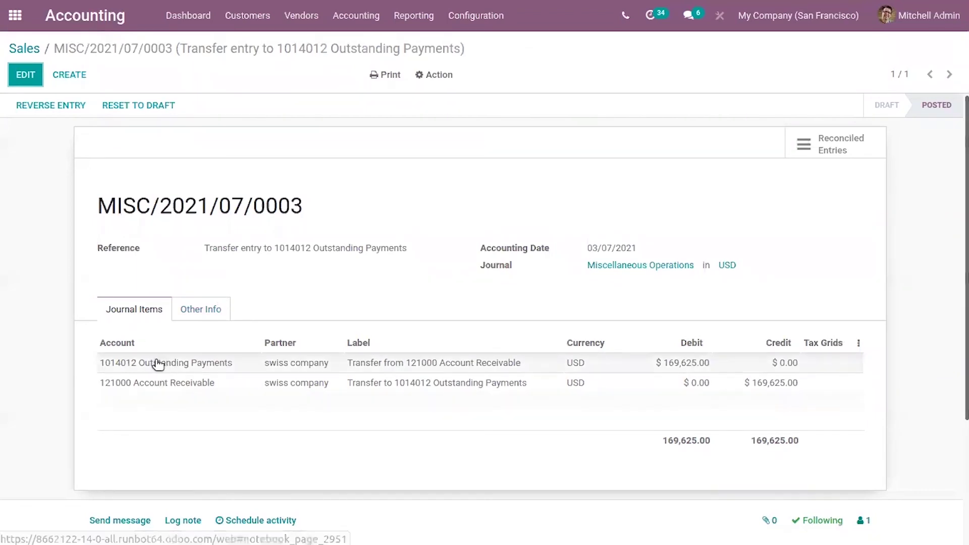
{"action": "left_click", "coordinate": [218, 311]}
{"action": "left_click", "coordinate": [144, 311]}
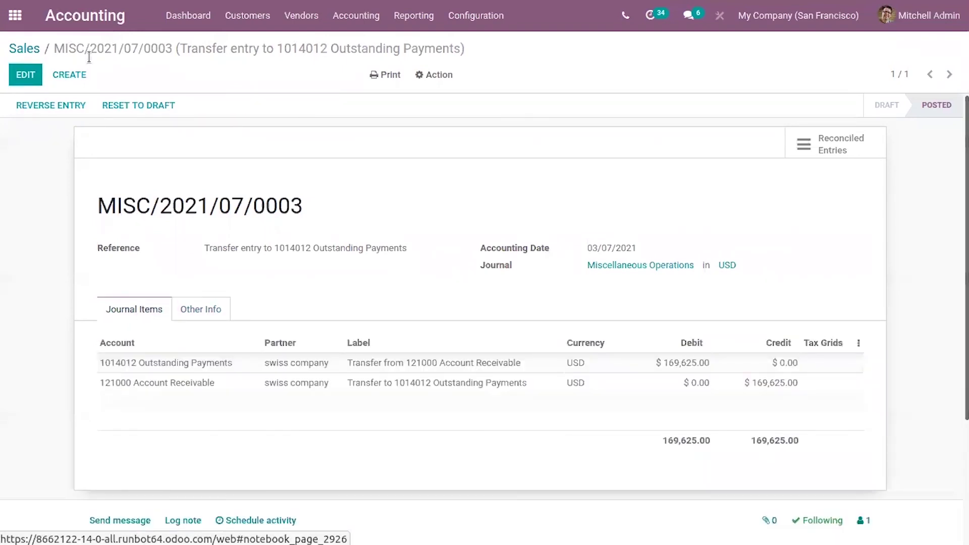
Return via the Sales breadcrumb to the unreconciled list, now without the swiss company line
{"action": "left_click", "coordinate": [26, 48]}
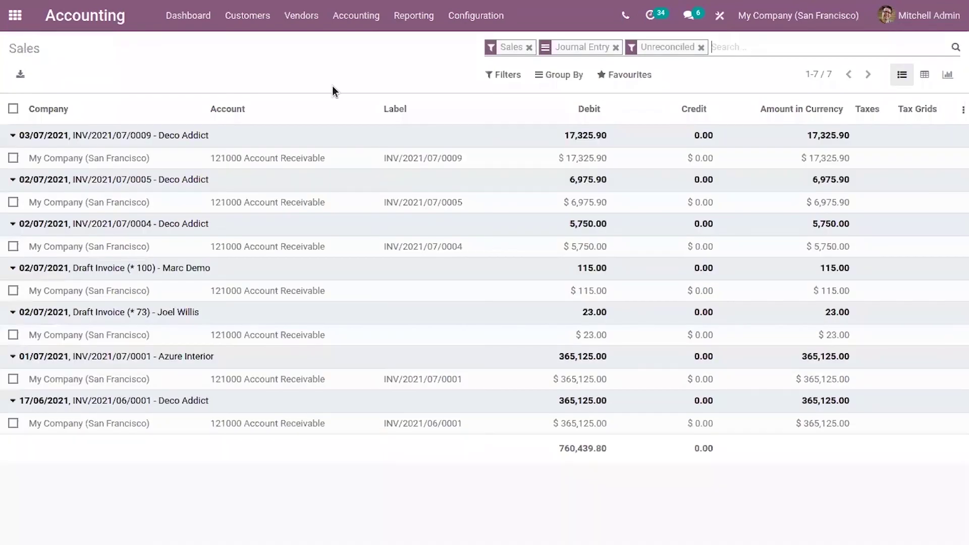